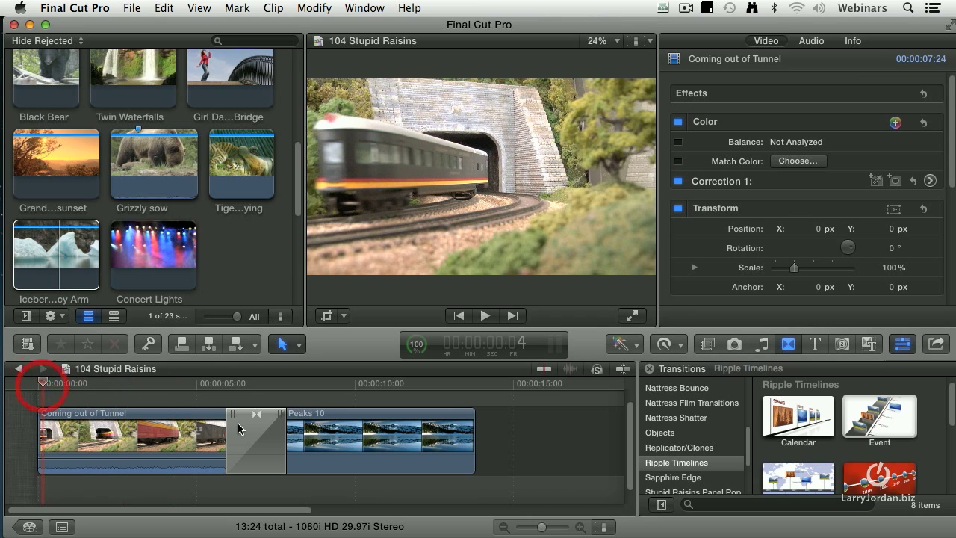
- Play the train-to-lake edit from near the start of the train clip
left_click(429, 384)
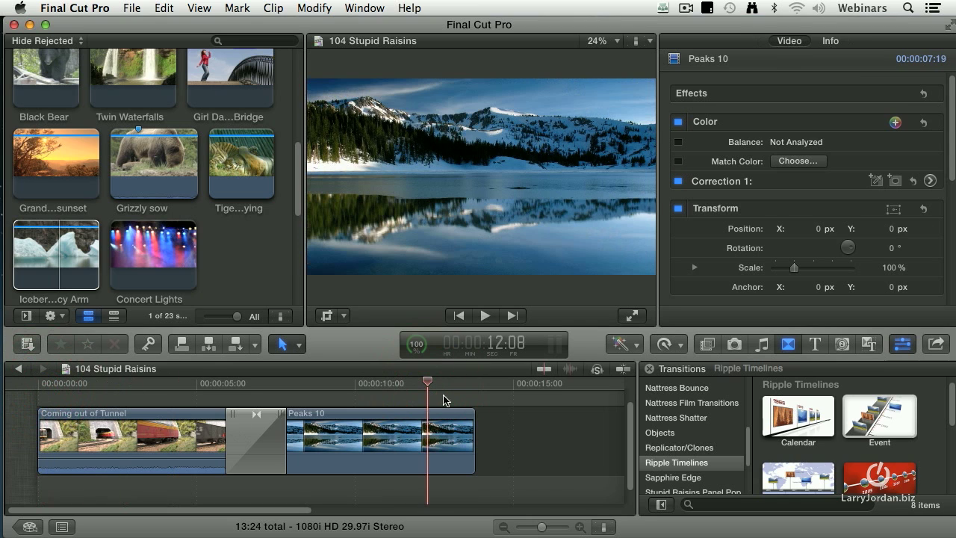
left_click(178, 387)
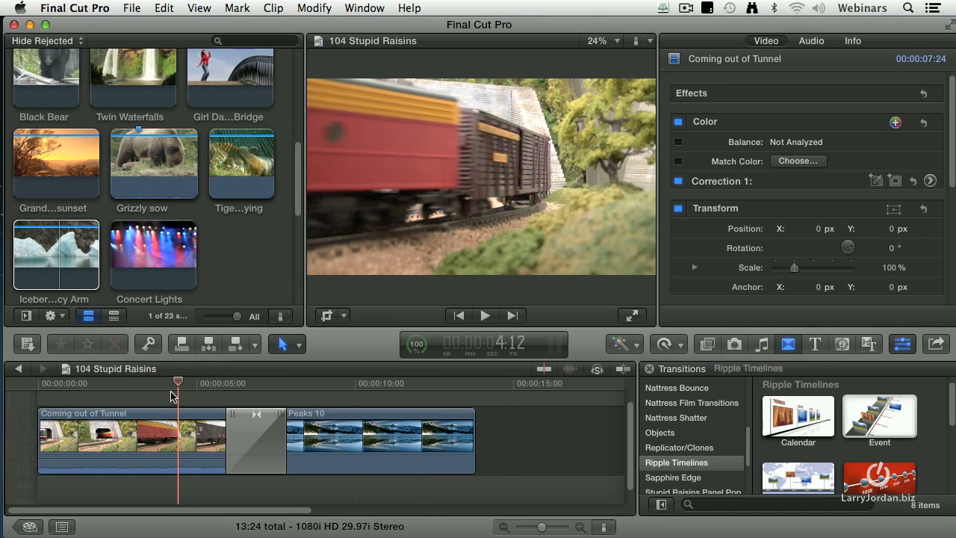
left_click(132, 383)
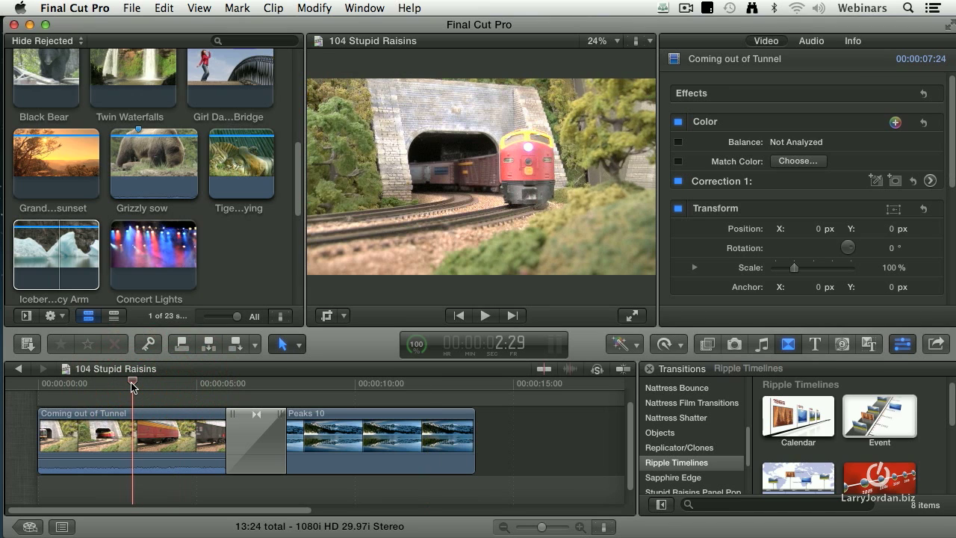
key("space")
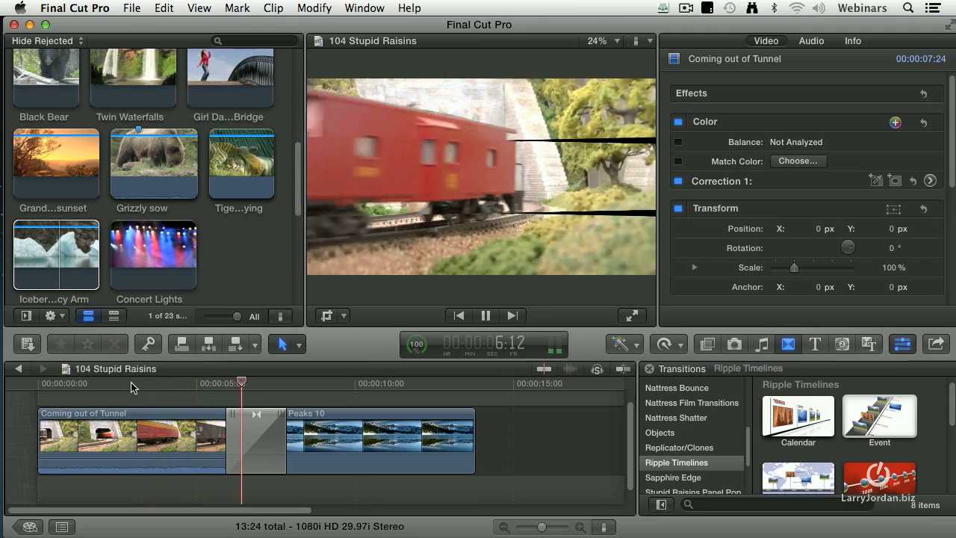
key("space")
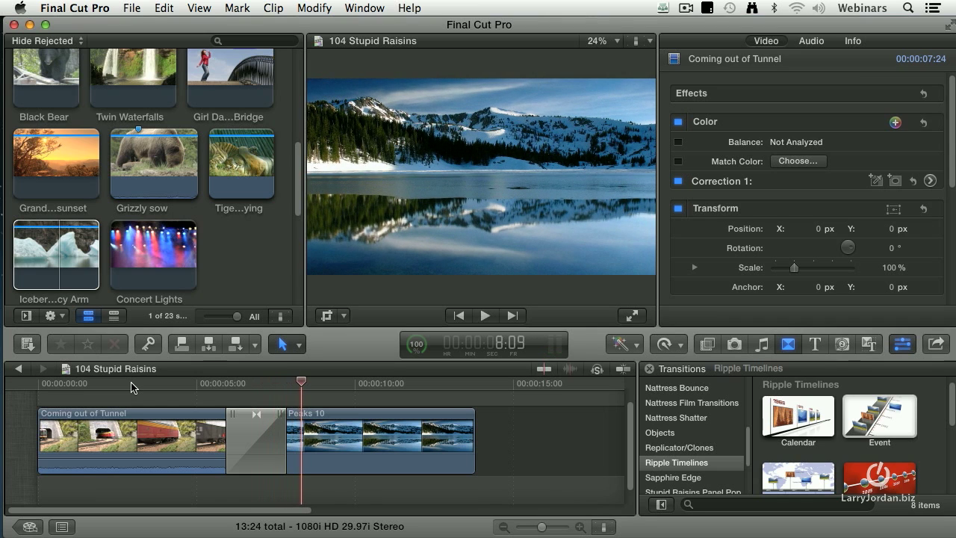
- Replay the transition, park mid-transition, and select it to show its Paddle Wheel 3 settings
left_click(196, 388)
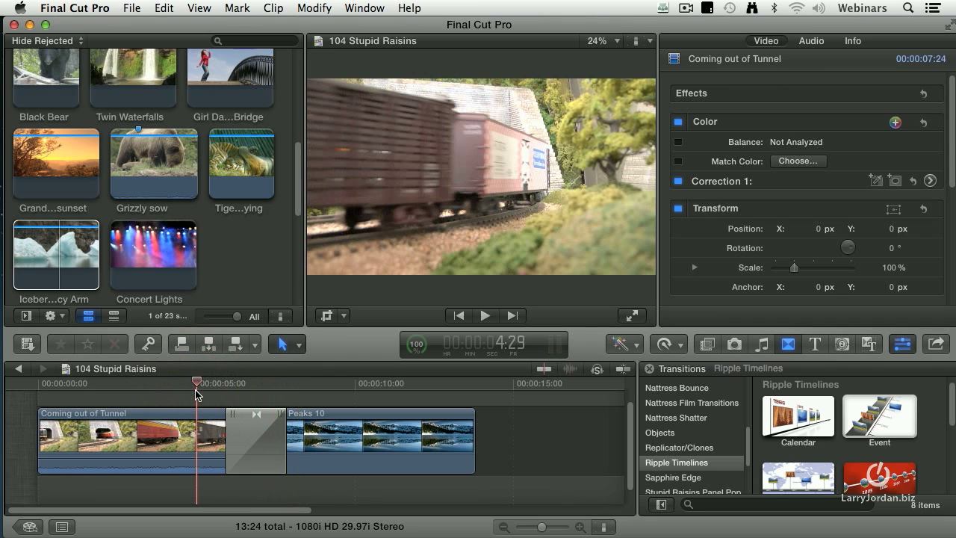
key("space")
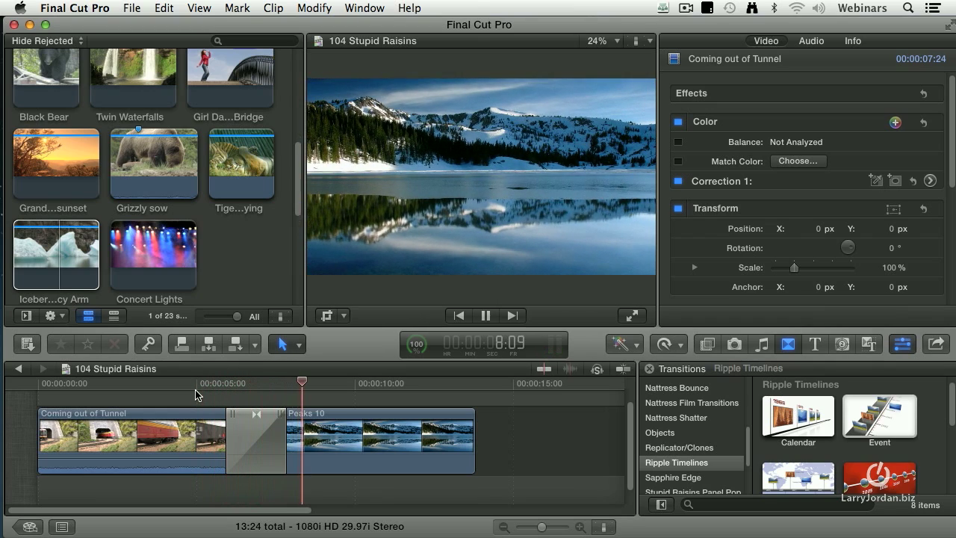
left_click(254, 385)
left_click(265, 451)
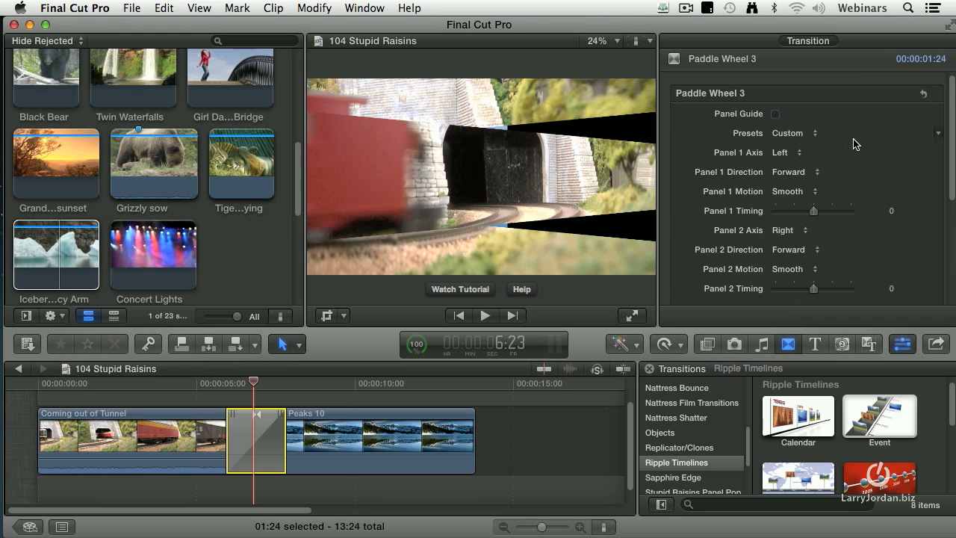
- Set Paddle Wheel 3's Panel 1 Axis to Right and Panel 1 Direction to Back
left_click(789, 157)
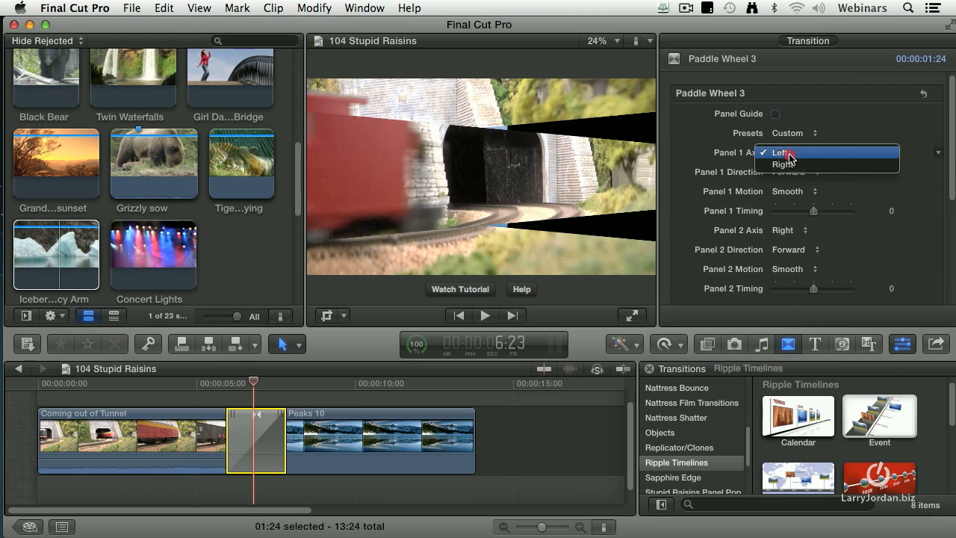
left_click(829, 165)
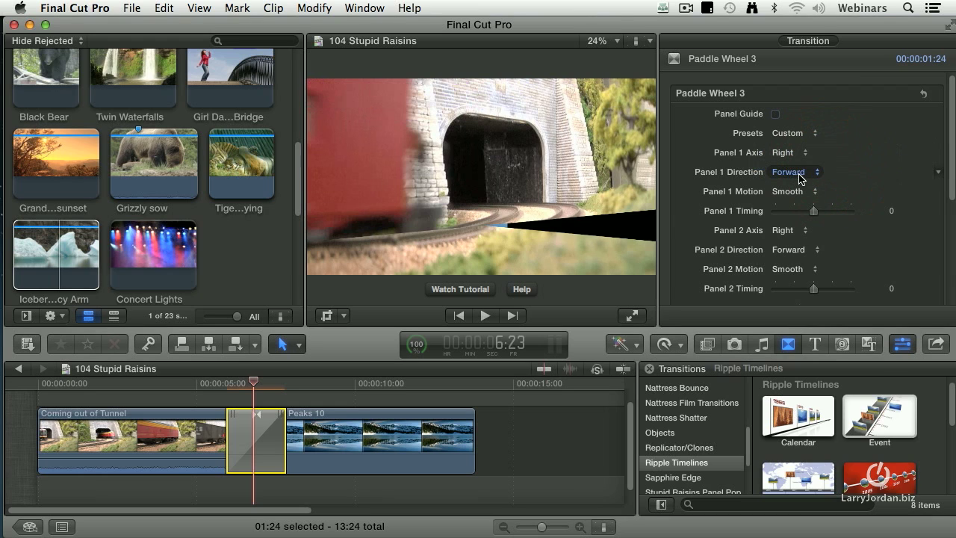
left_click(801, 176)
left_click(801, 185)
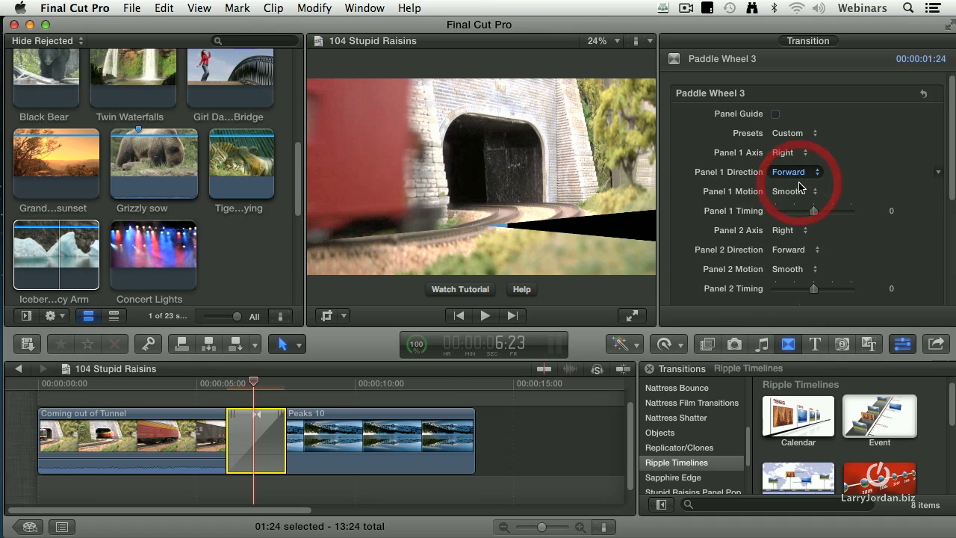
- Play the revised transition from just before it
left_click(199, 387)
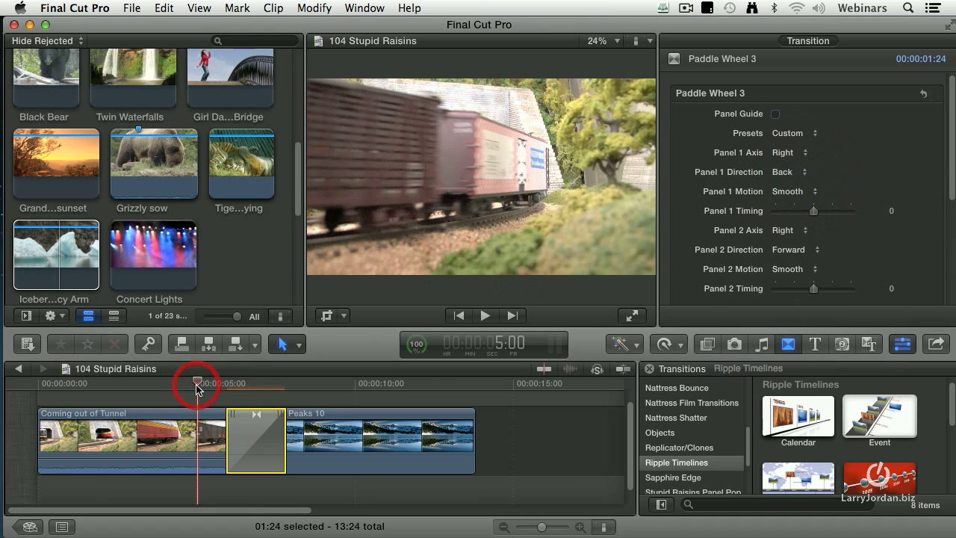
key("space")
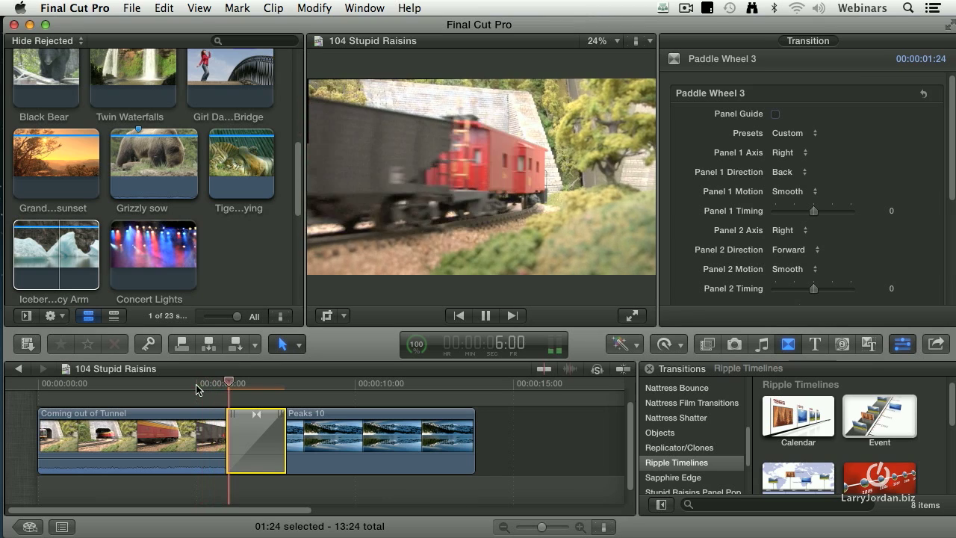
key("space")
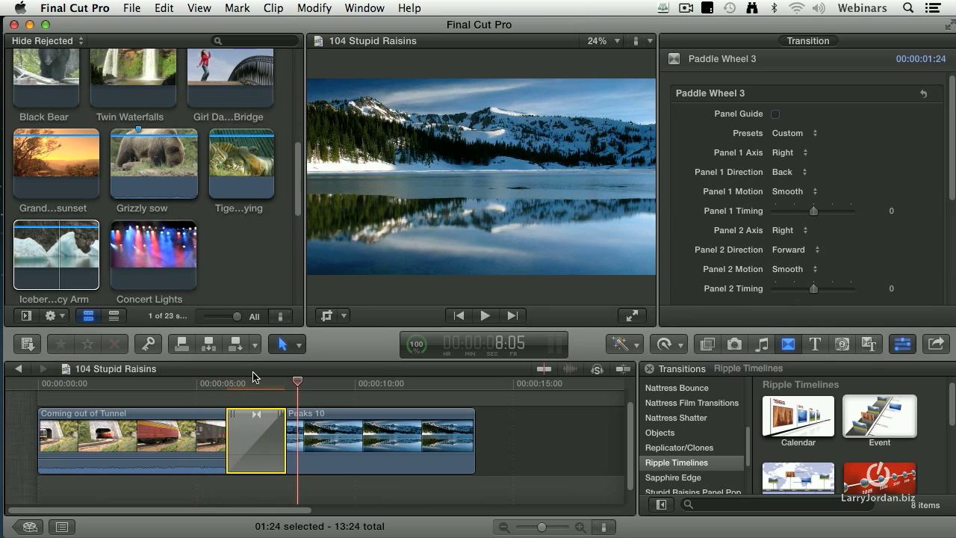
- Reselect the transition between the train and lake clips and scroll the Transitions browser
left_click(245, 450)
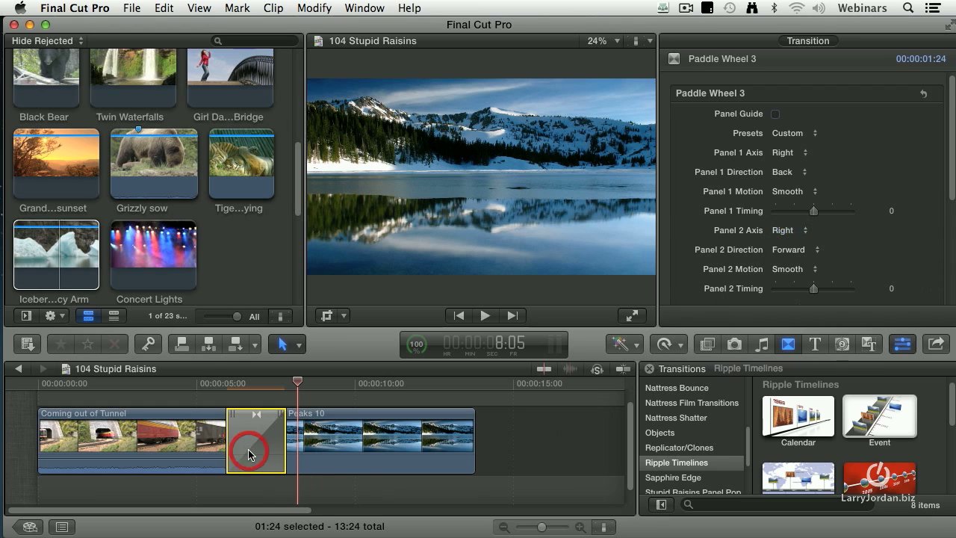
scroll(728, 451, "down", 1)
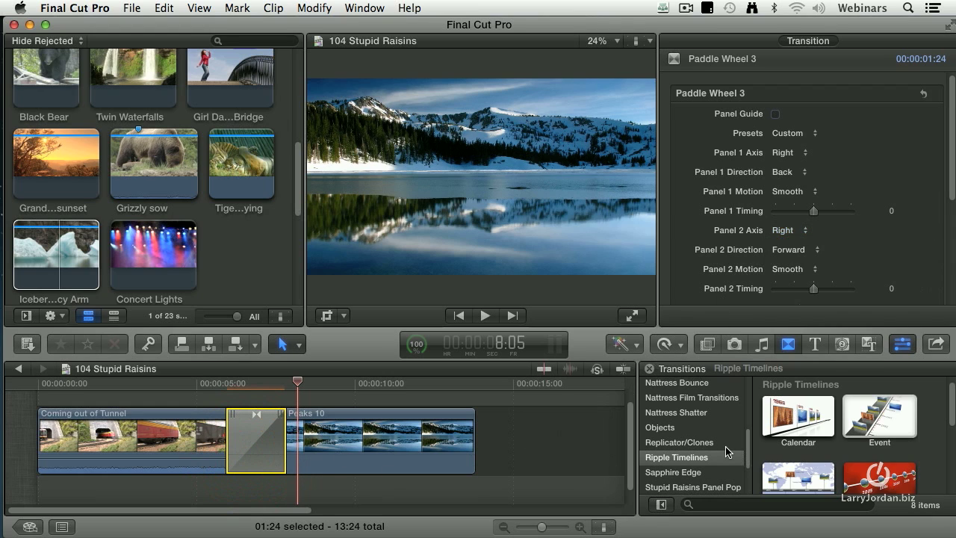
scroll(728, 452, "down", 2)
- Show the Stupid Raisins Panel Pop category and scroll past Draw, Fade, Flicker and Fold to Hinges
left_click(667, 474)
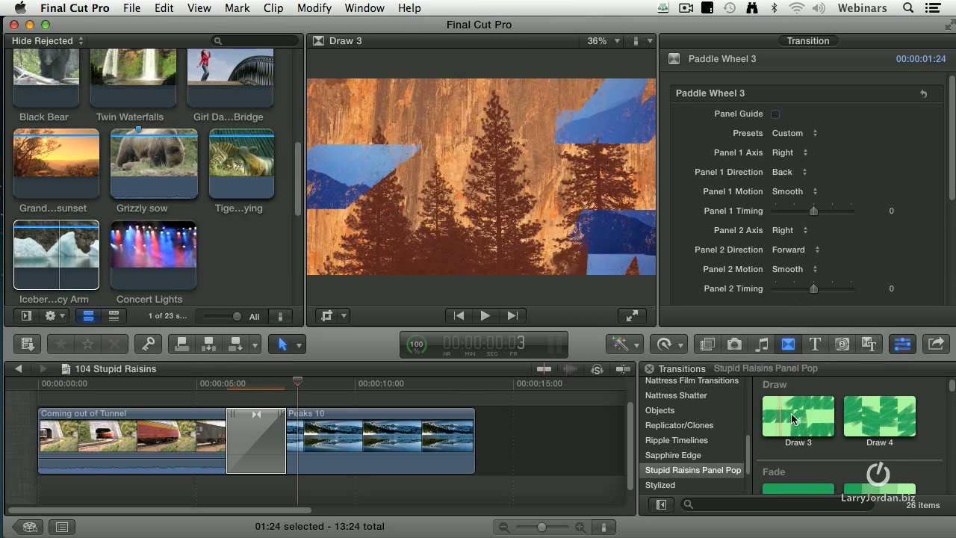
scroll(868, 417, "down", 1)
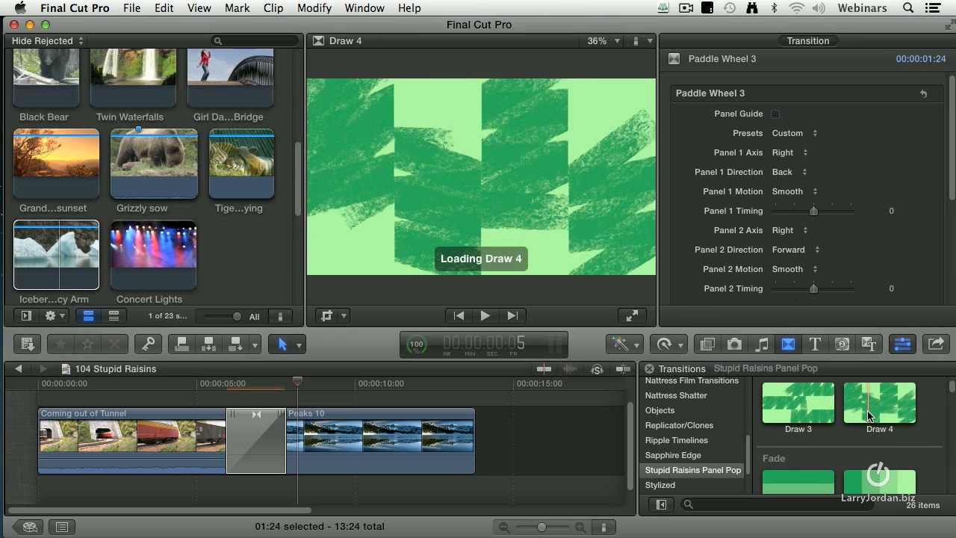
scroll(868, 417, "down", 3)
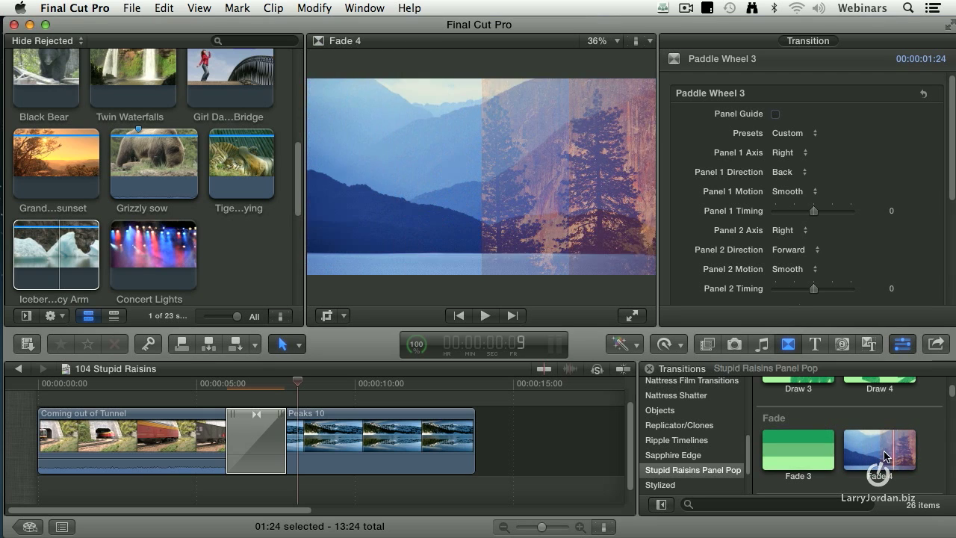
scroll(867, 452, "down", 4)
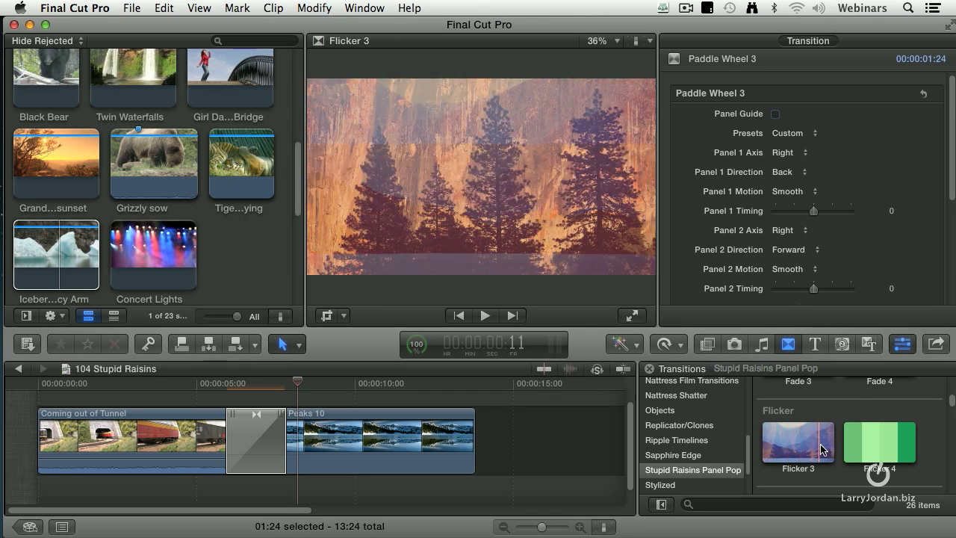
scroll(870, 445, "down", 5)
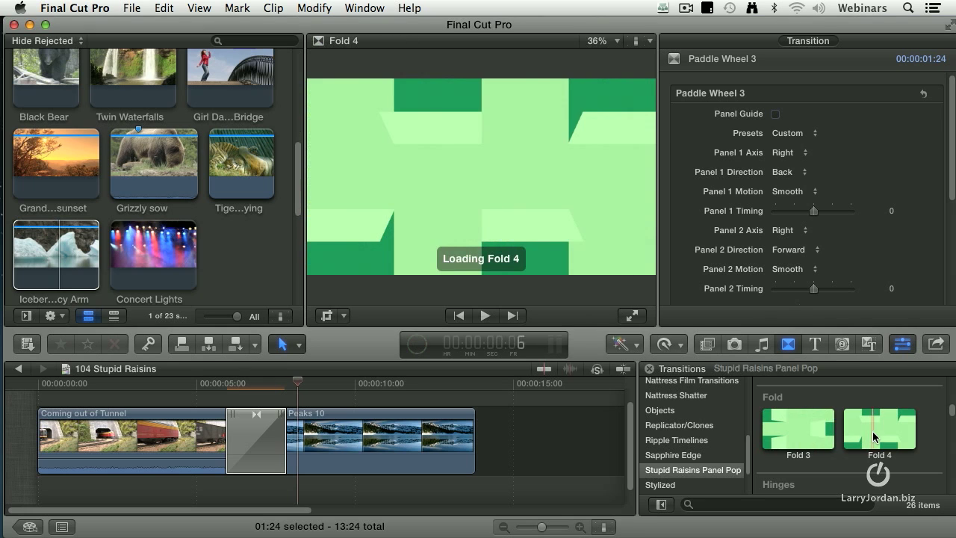
scroll(873, 437, "down", 3)
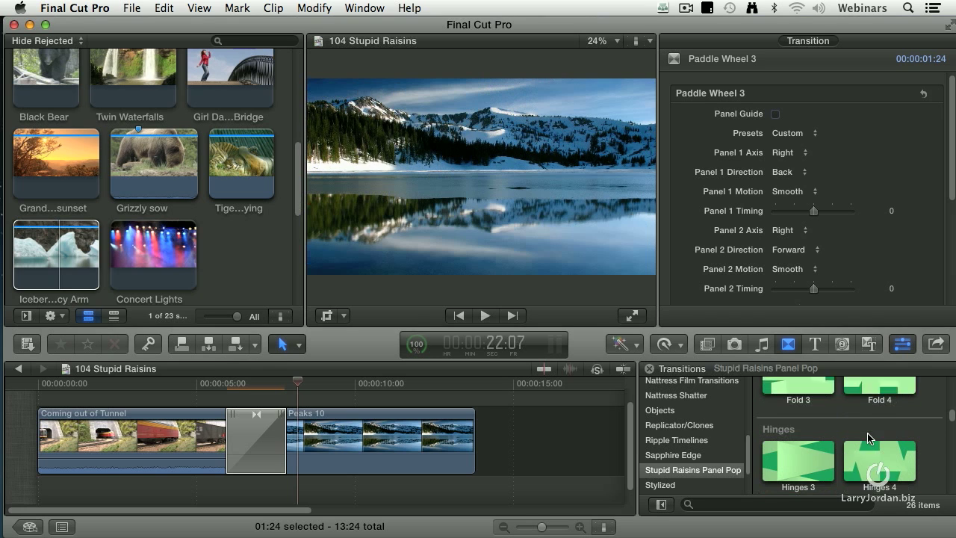
scroll(868, 438, "down", 1)
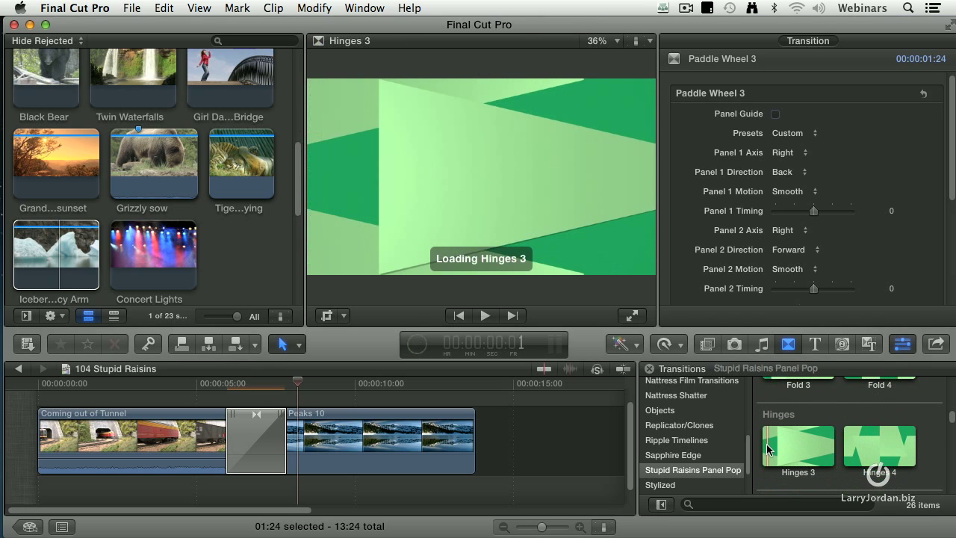
- Replace Paddle Wheel 3 with Hinges 3 between the clips and play it through
left_click_drag(768, 448, 247, 430)
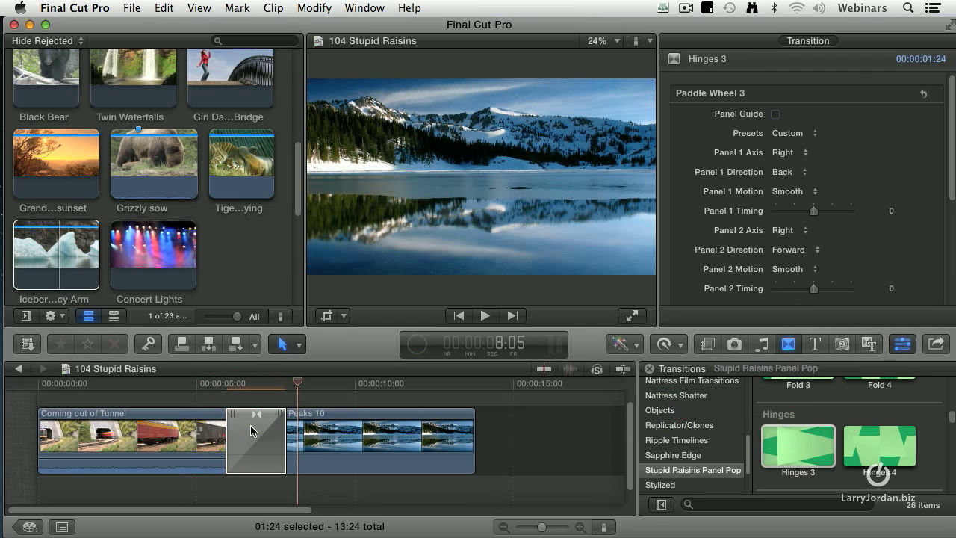
left_click(203, 389)
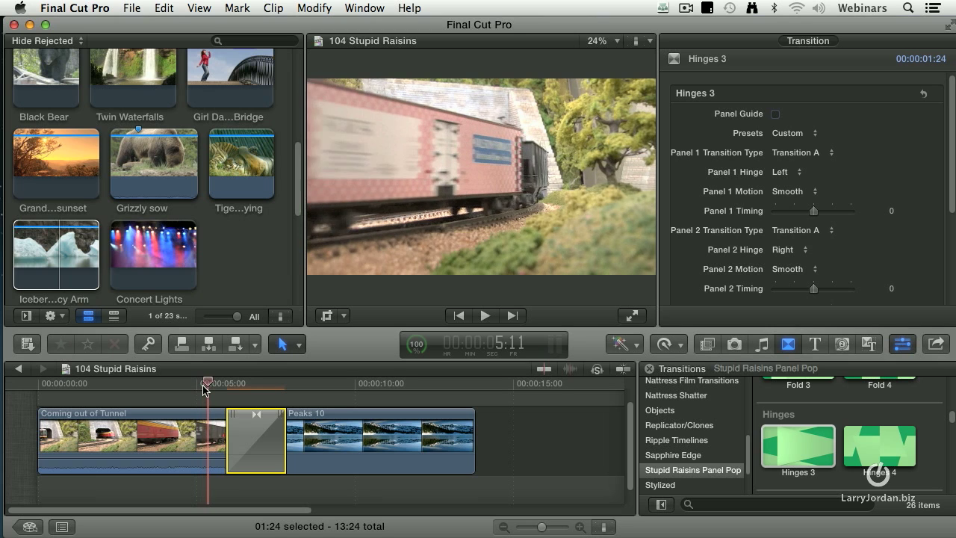
key("space")
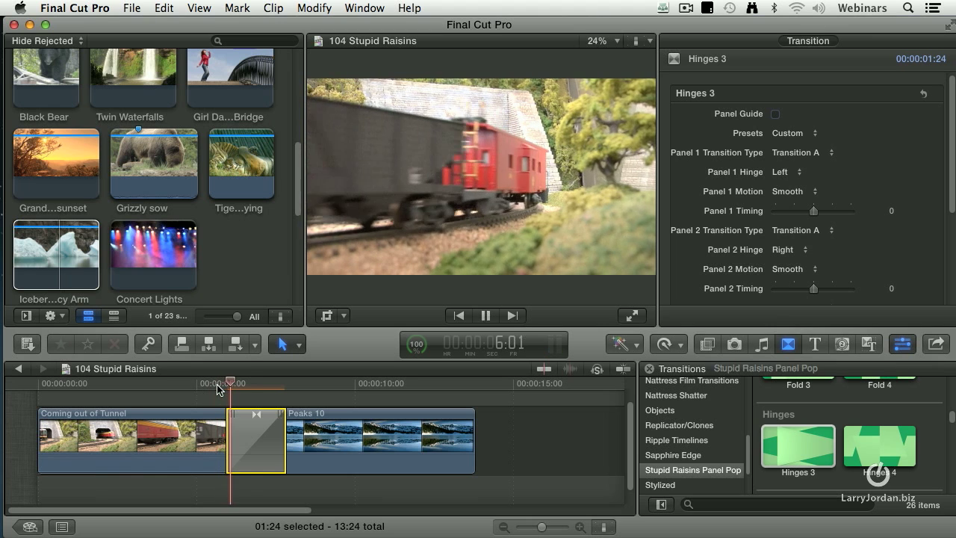
key("space")
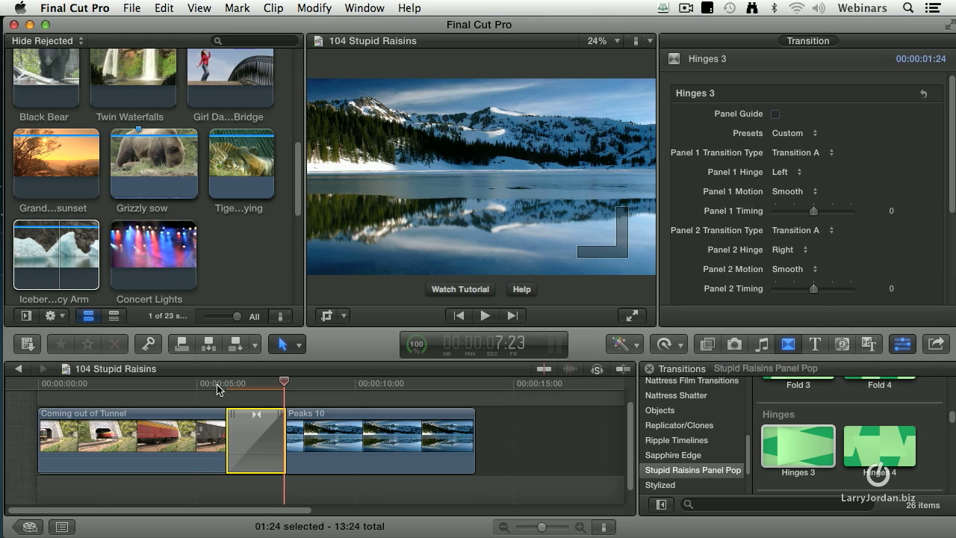
- Park the playhead in the middle of the Hinges 3 transition
left_click(217, 389)
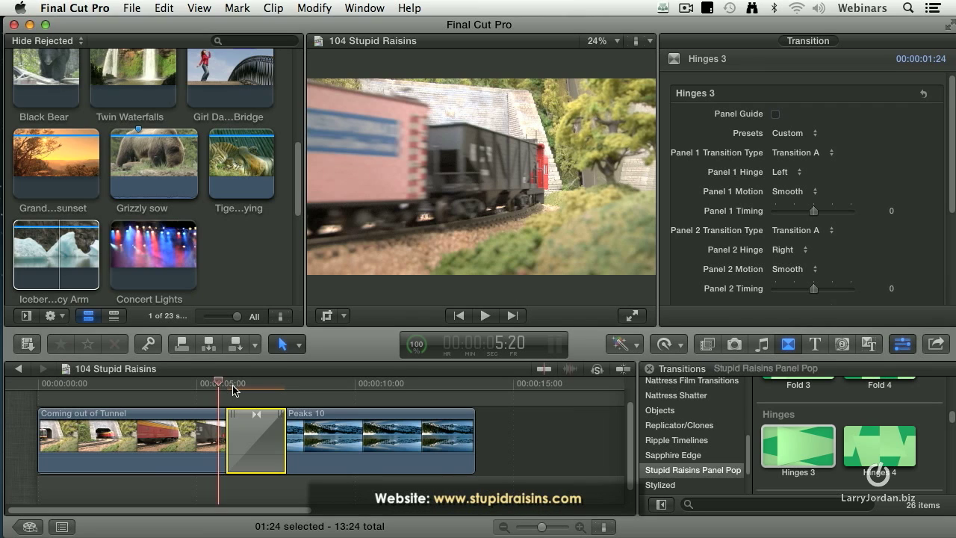
mouse_move(253, 387)
left_mouse_down()
mouse_move(274, 387)
mouse_move(251, 387)
left_mouse_up()
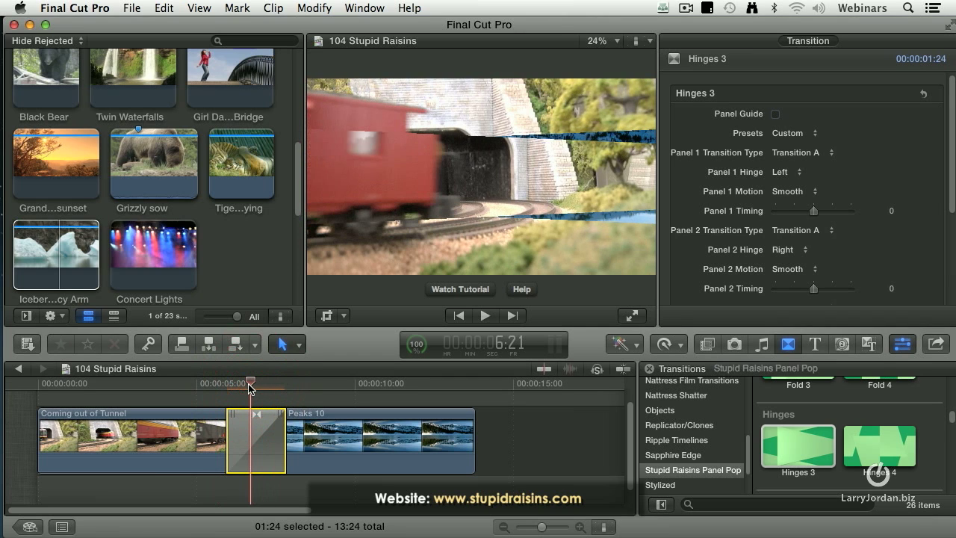